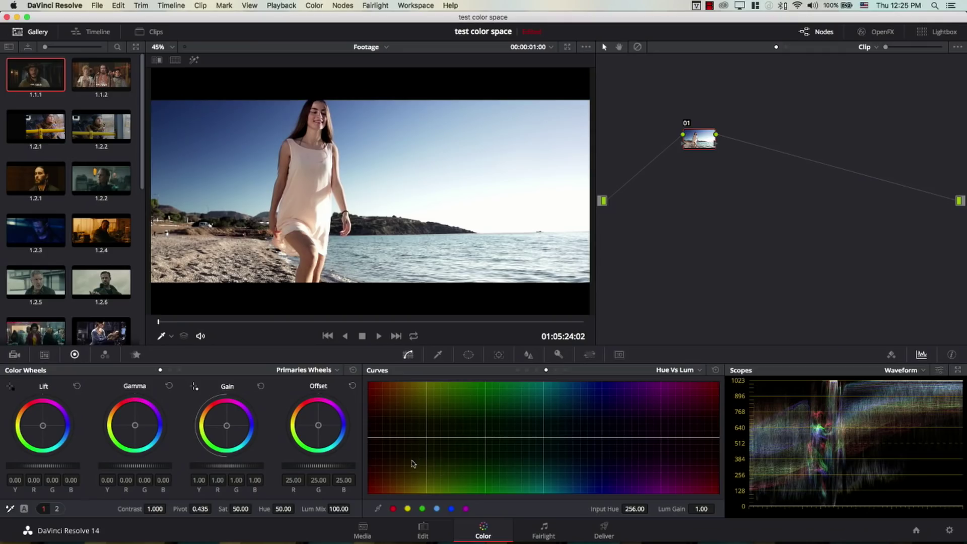
Step: In the RGB Mixer, pull the monochrome blue output down to -2.00 (red 0.44, green 0.72)
click(105, 356)
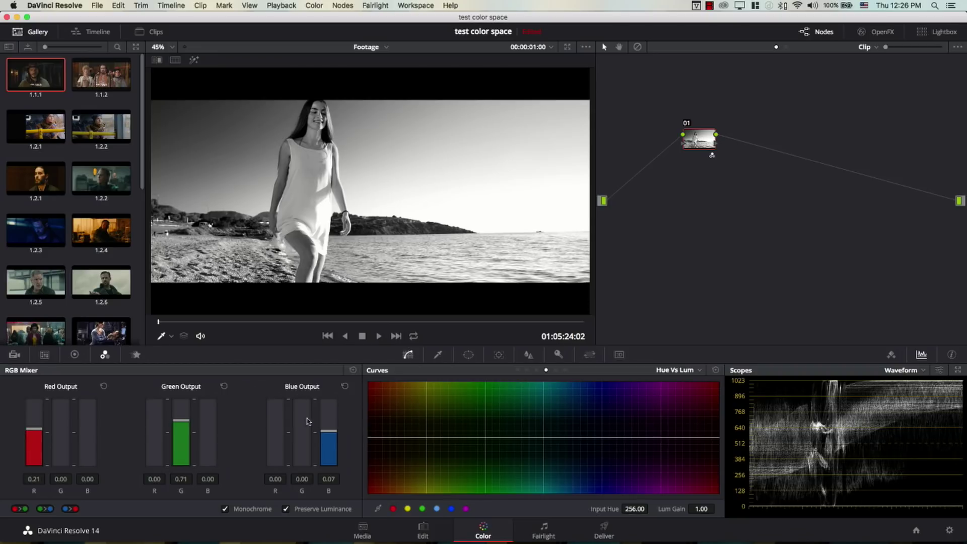
drag(328, 431, 329, 493)
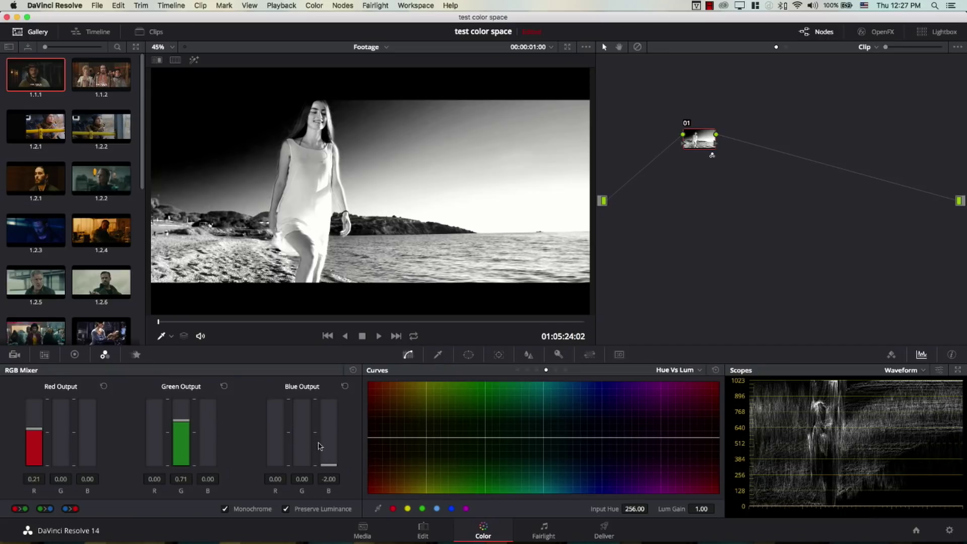
mouse_move(329, 456)
mouse_down()
mouse_move(326, 405)
mouse_move(329, 461)
mouse_up()
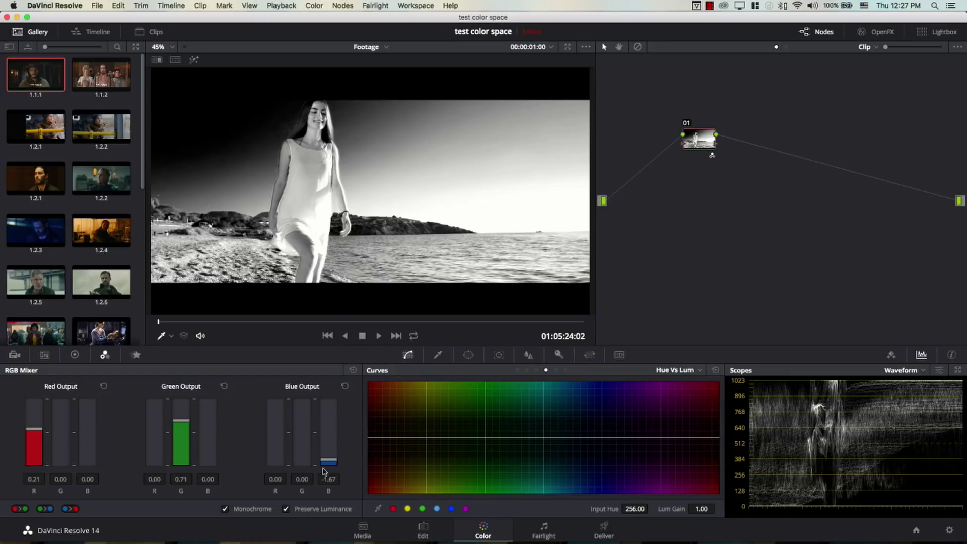
mouse_move(325, 469)
mouse_down()
mouse_move(323, 458)
mouse_move(324, 473)
mouse_up()
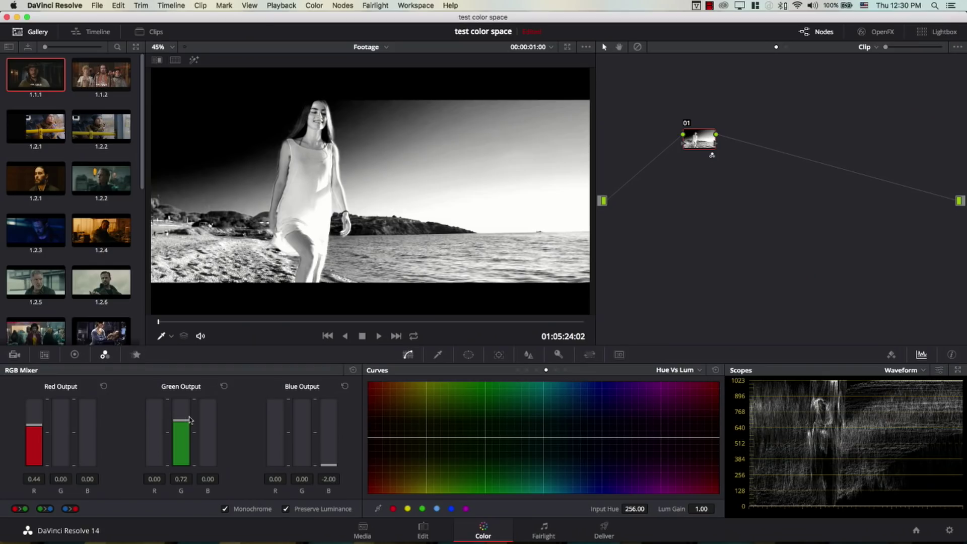
click(225, 510)
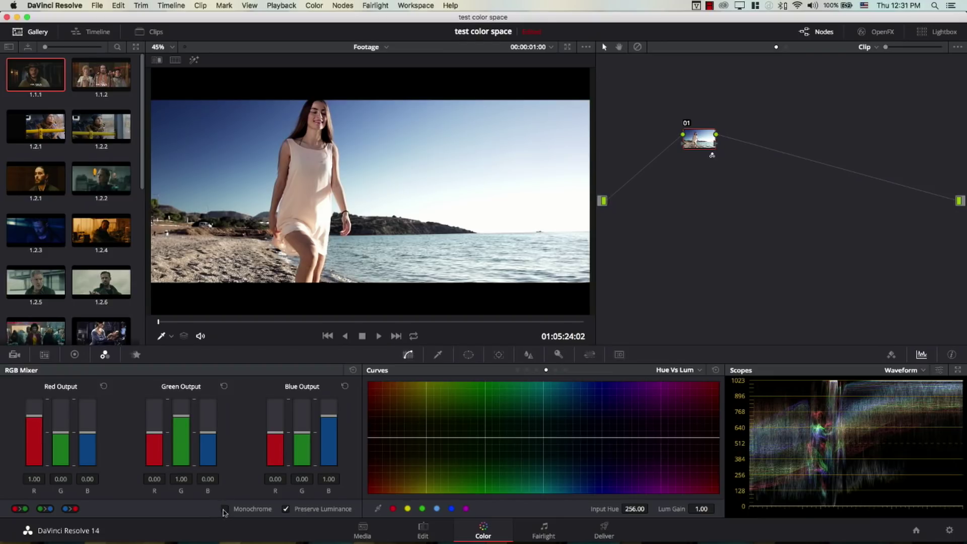
click(225, 510)
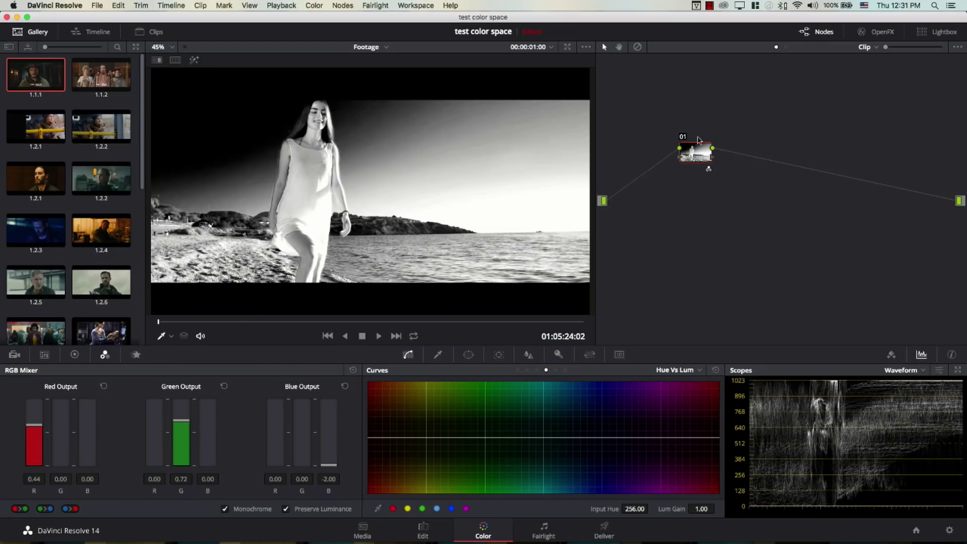
Step: Add a Layer Mixer node, move it down in the graph, and set its composite mode to Color
click(343, 5)
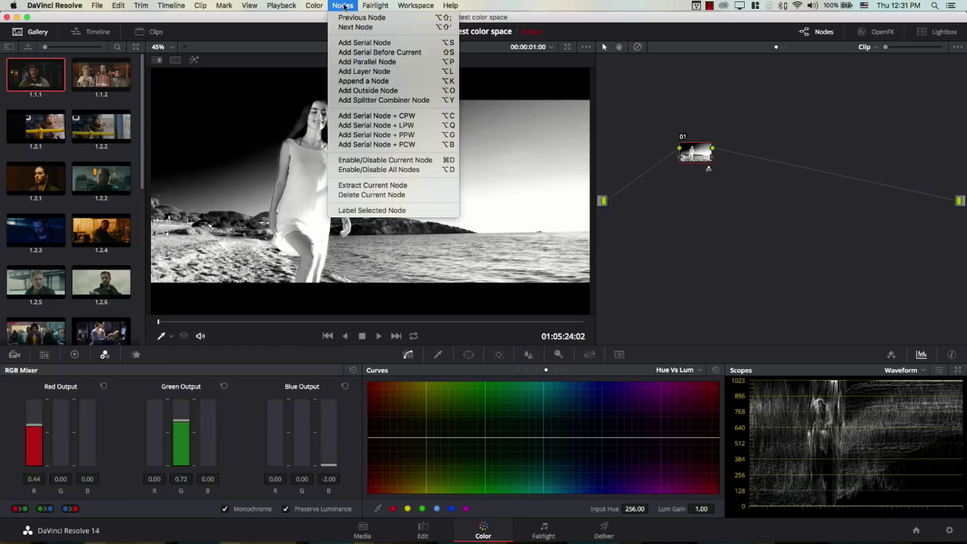
click(350, 72)
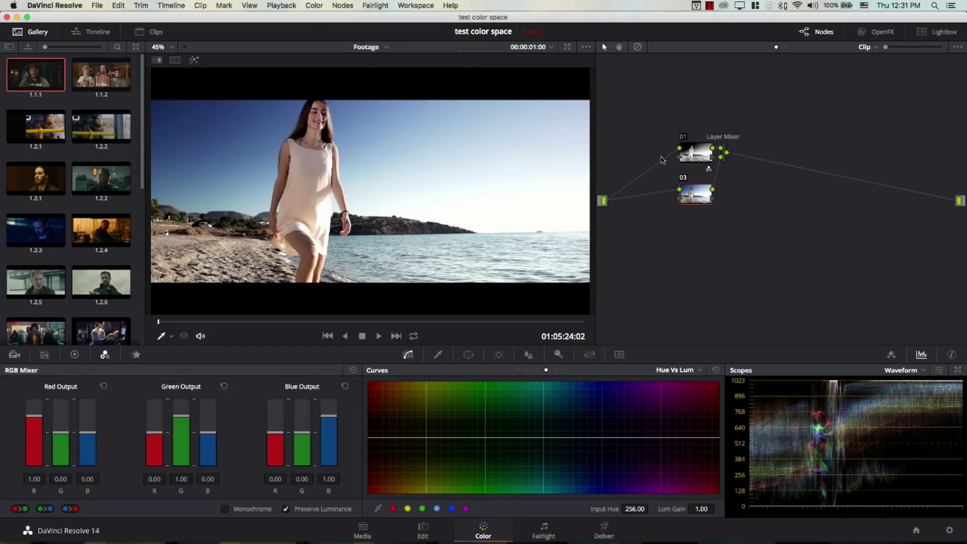
drag(724, 156, 739, 178)
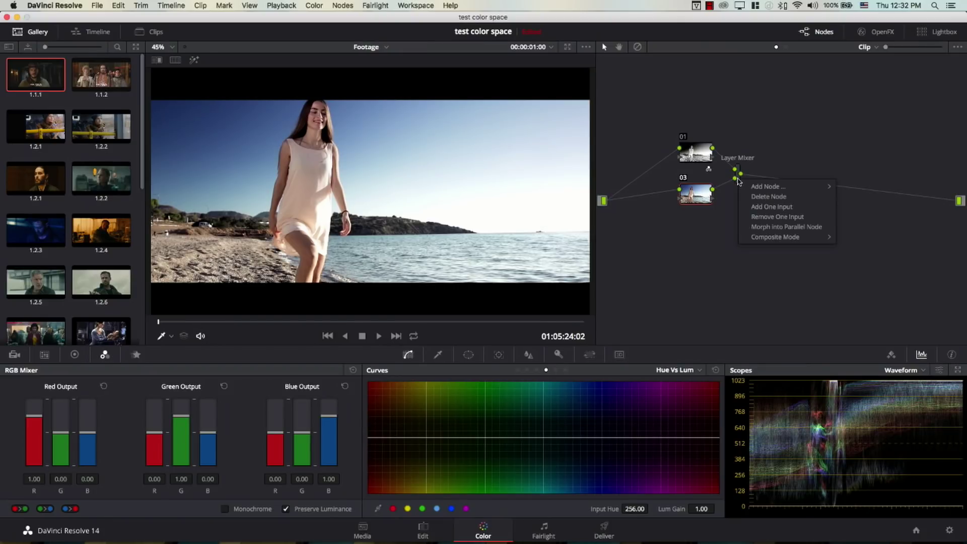
mouse_move(794, 237)
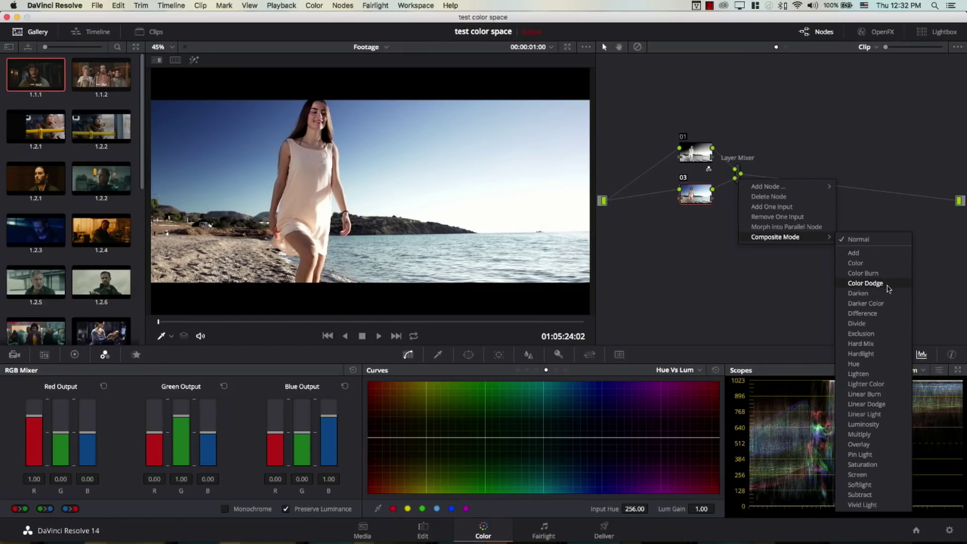
click(880, 261)
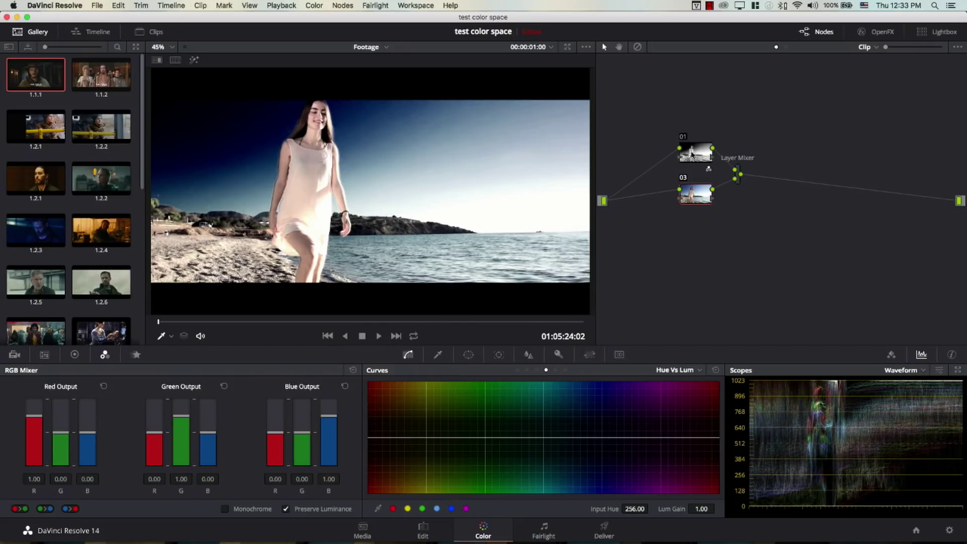
Step: Set node 01's monochrome mix to red 1.41, blue -0.82, green 0.87, then bypass to compare
click(692, 153)
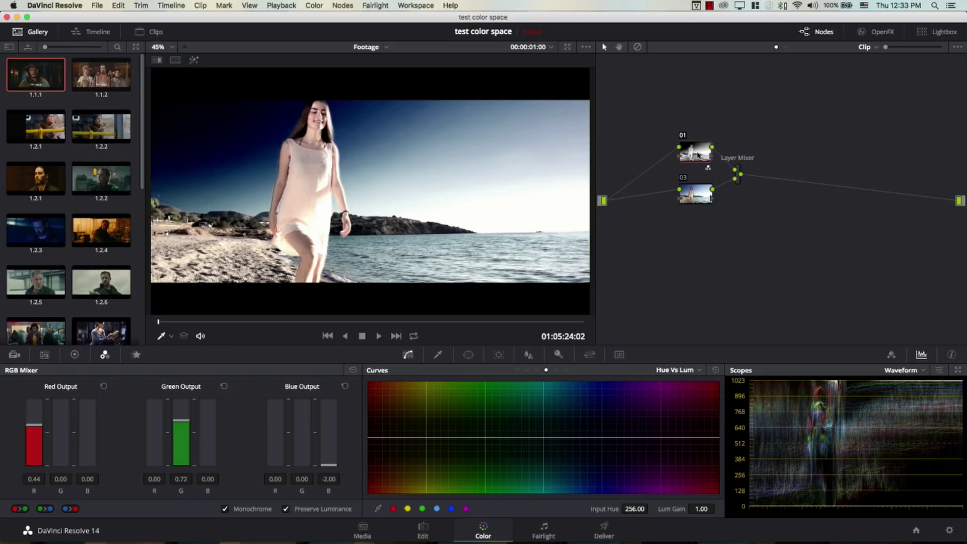
drag(329, 465, 333, 405)
mouse_move(36, 435)
mouse_down()
mouse_move(34, 462)
mouse_move(36, 443)
mouse_up()
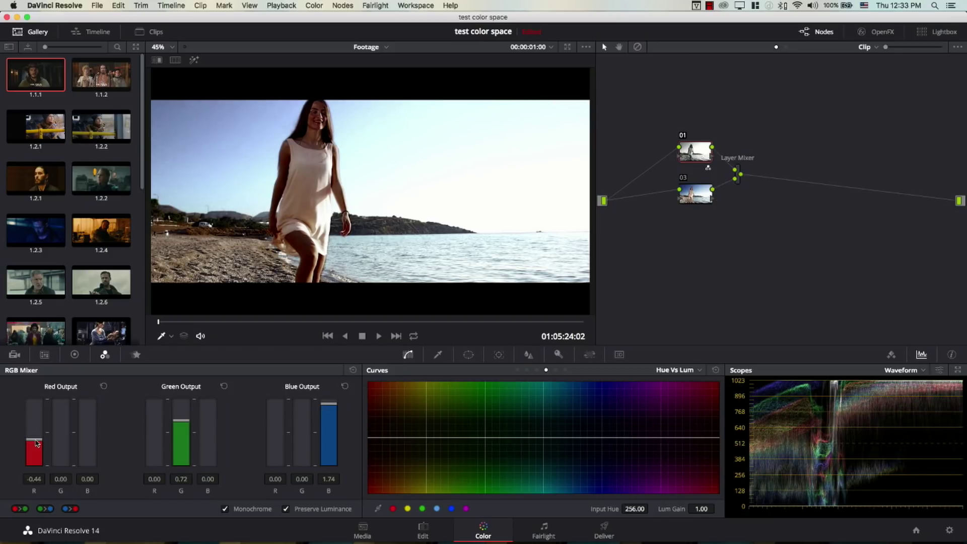
drag(36, 443, 43, 410)
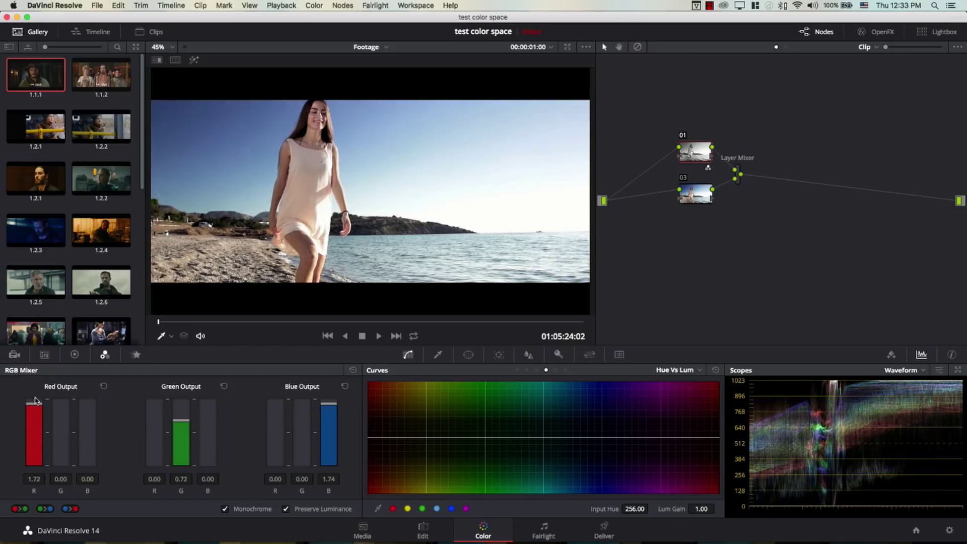
drag(331, 411, 328, 446)
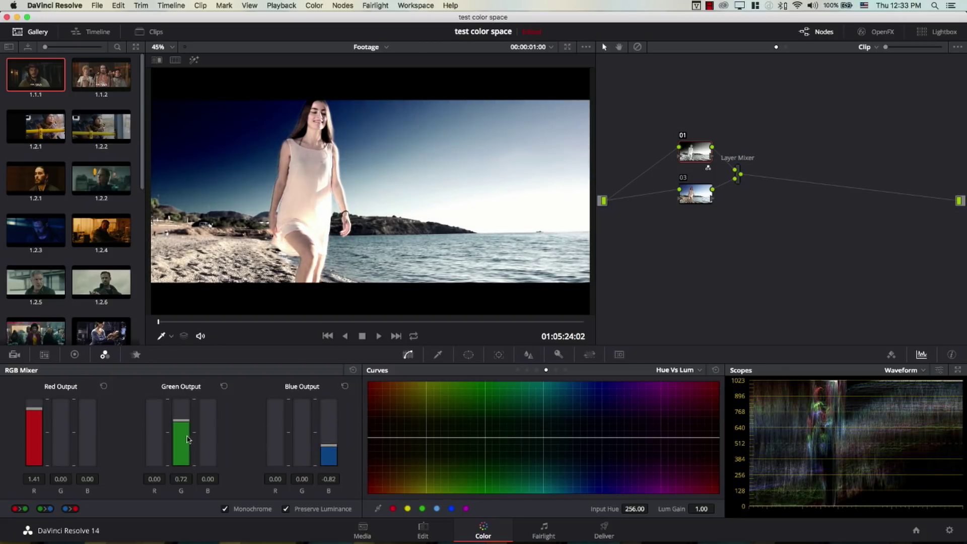
drag(188, 440, 171, 417)
key(shift+d)
key(shift+d)
key(shift+d)
key(shift+d)
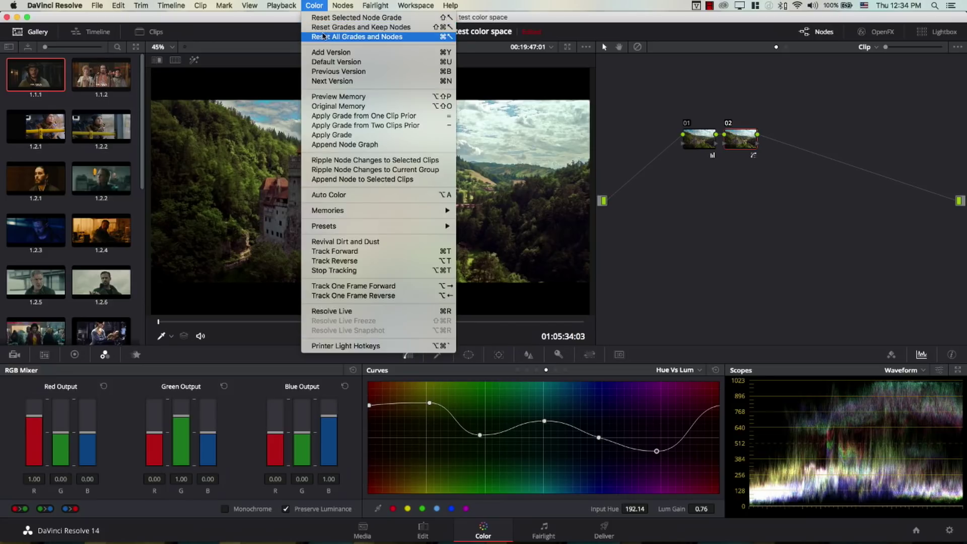
Step: Reset the castle clip's grade, make it black and white, and add a layer node beside node 01
click(353, 35)
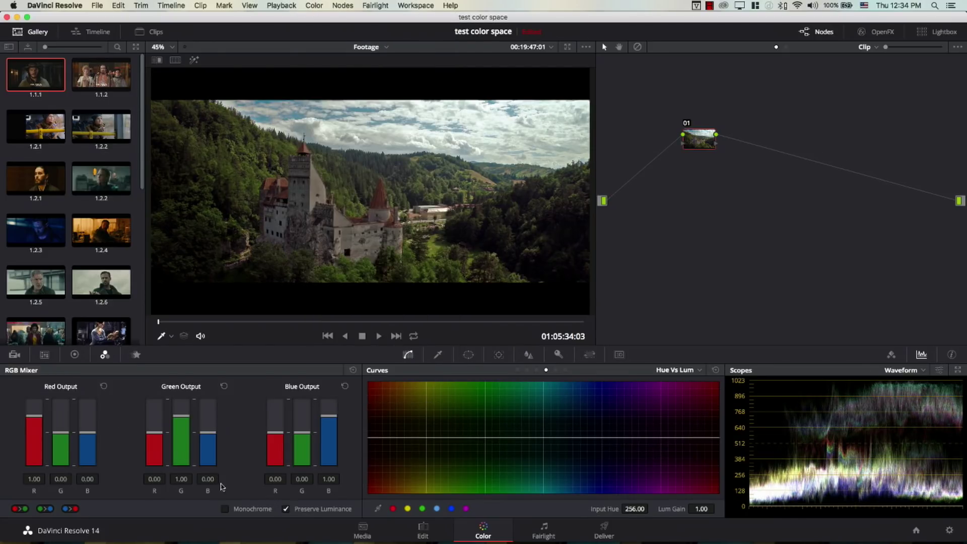
click(225, 508)
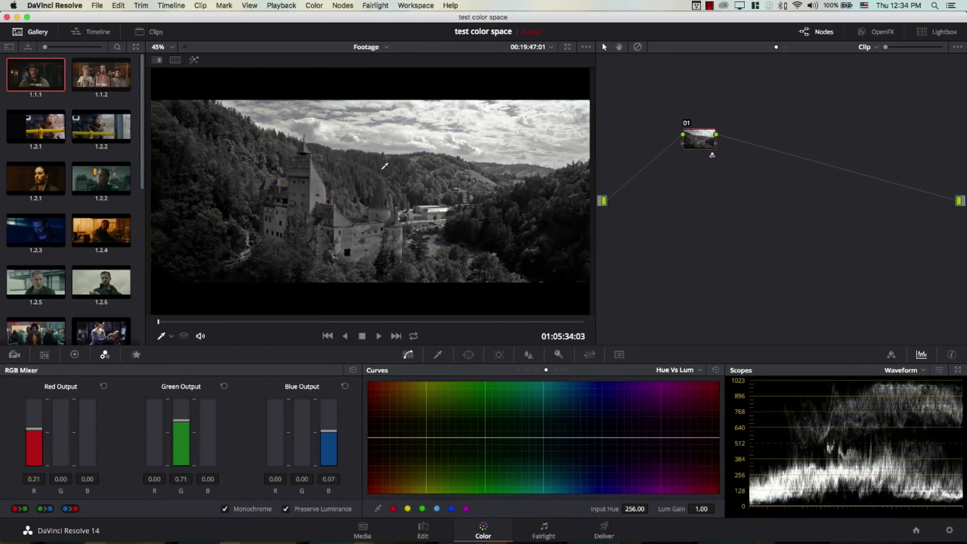
click(342, 6)
click(355, 71)
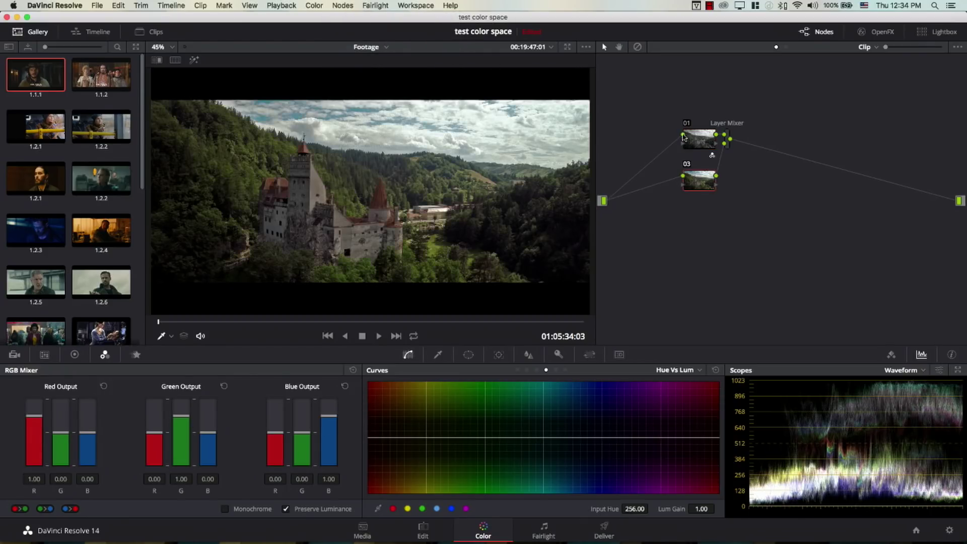
Step: Place the Layer Mixer between nodes 01 and 03 in Color composite mode, then select node 01
drag(722, 145, 742, 168)
right_click(744, 168)
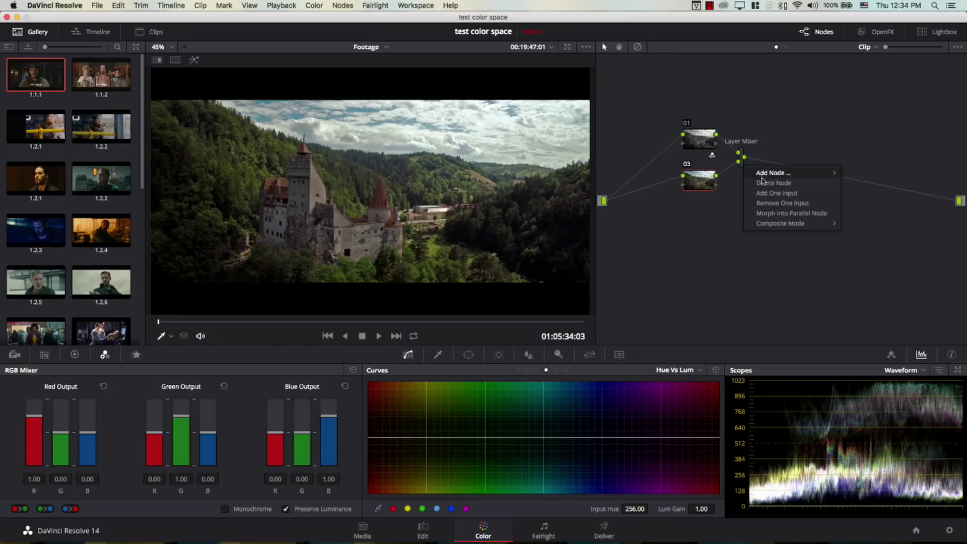
mouse_move(800, 223)
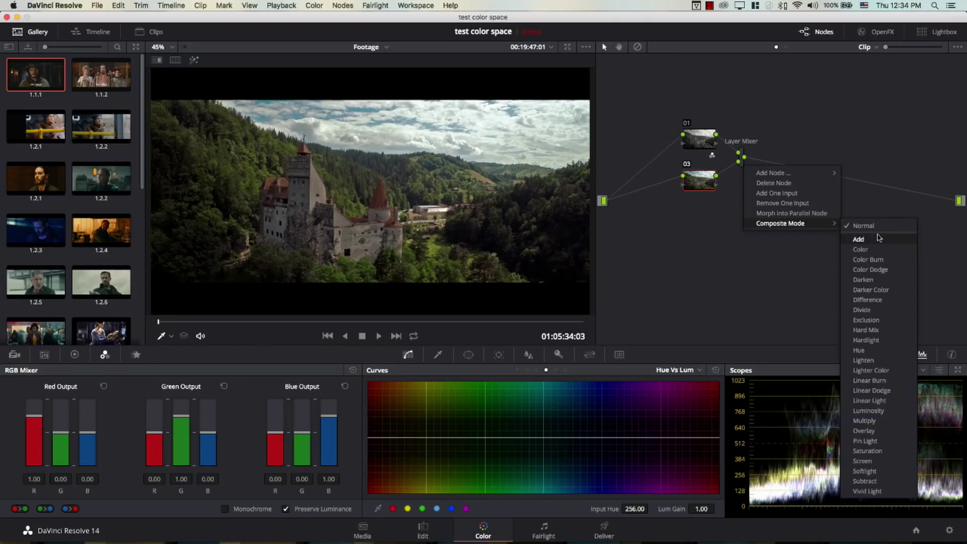
click(889, 252)
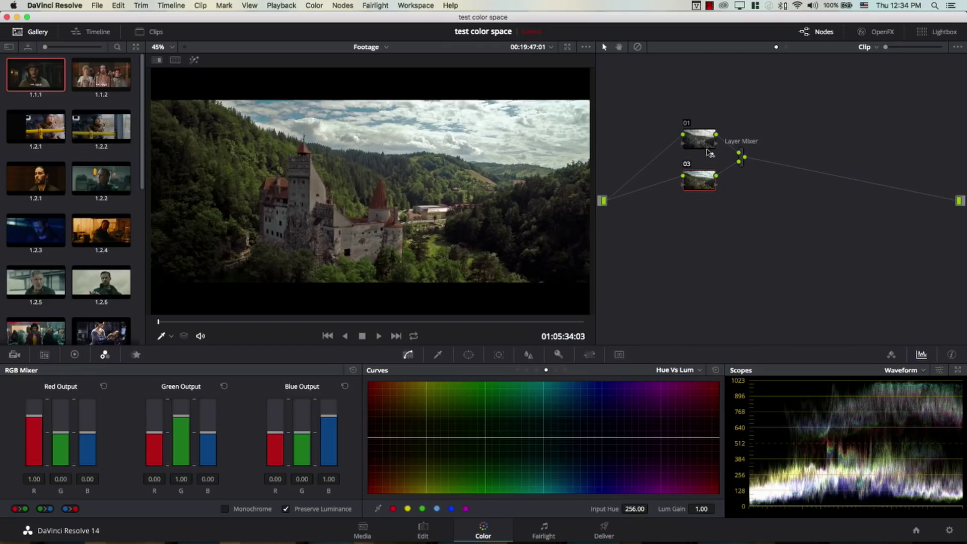
click(698, 142)
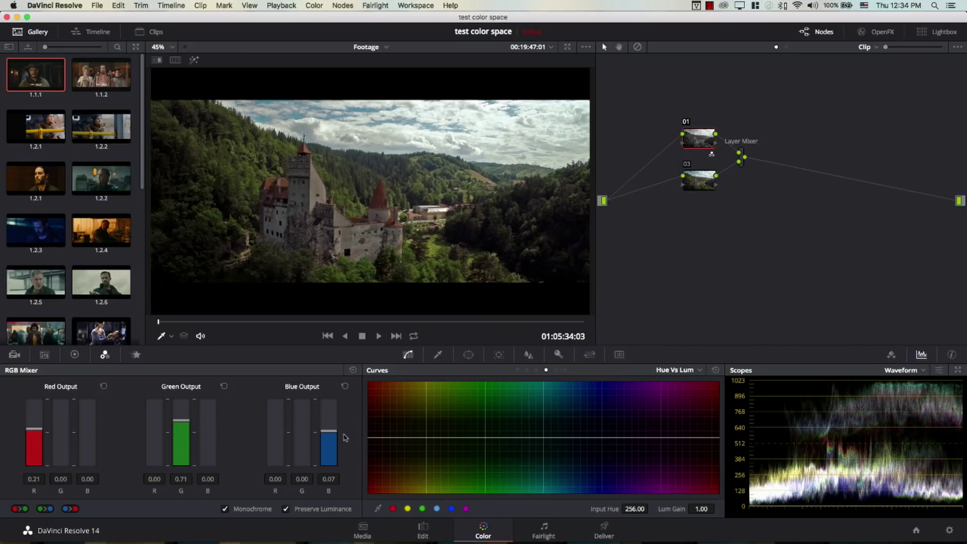
Step: Set node 01's mix to blue -1.74, green 1.38 and red 1.10, then bypass to compare
drag(330, 438, 325, 467)
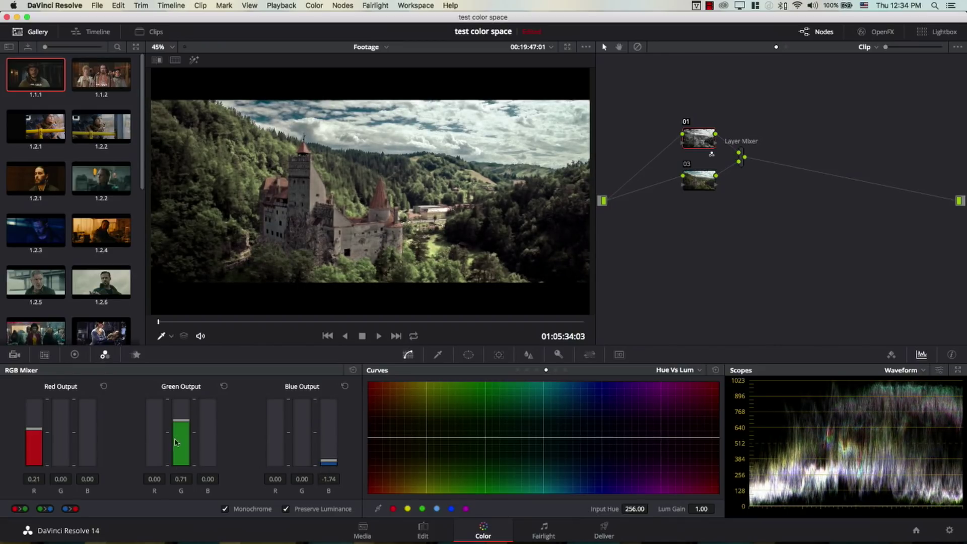
drag(176, 443, 193, 406)
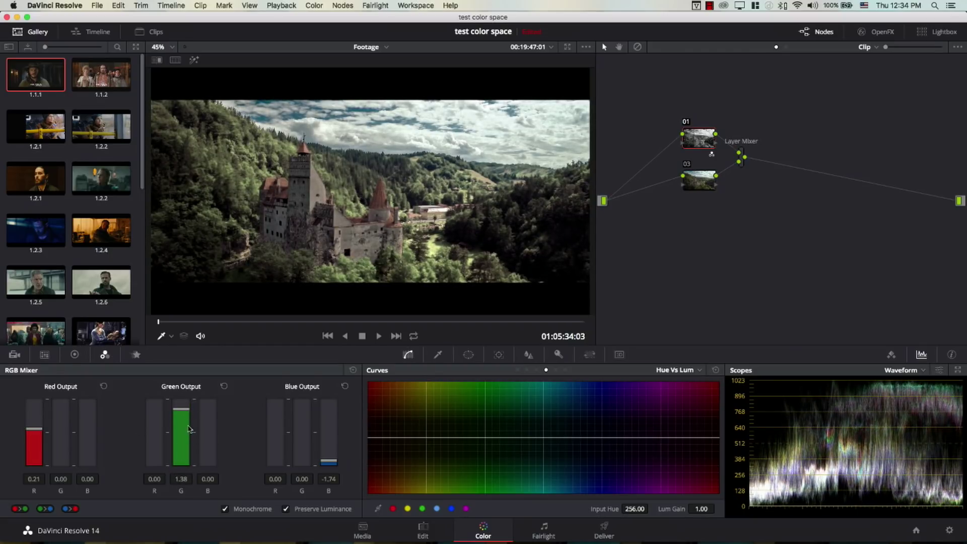
drag(41, 429, 34, 407)
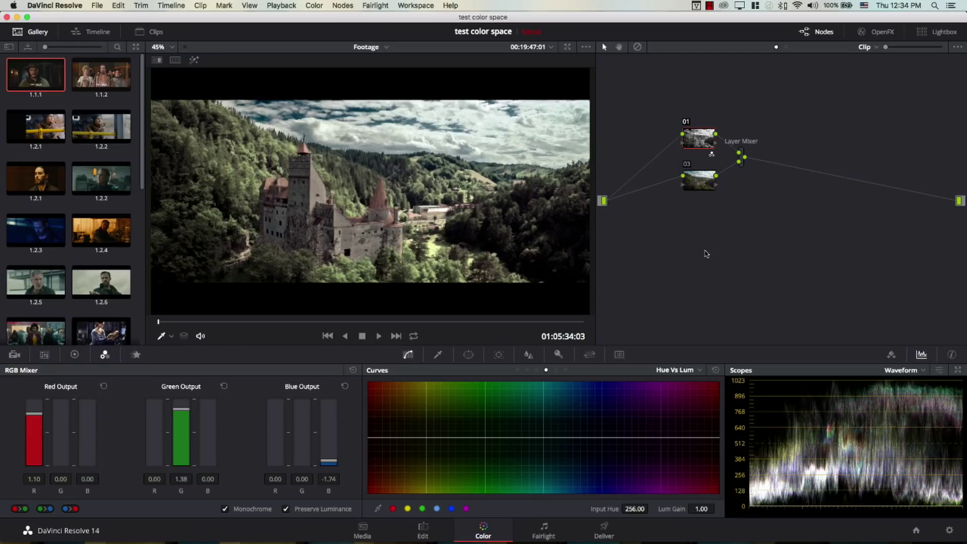
key(shift+d)
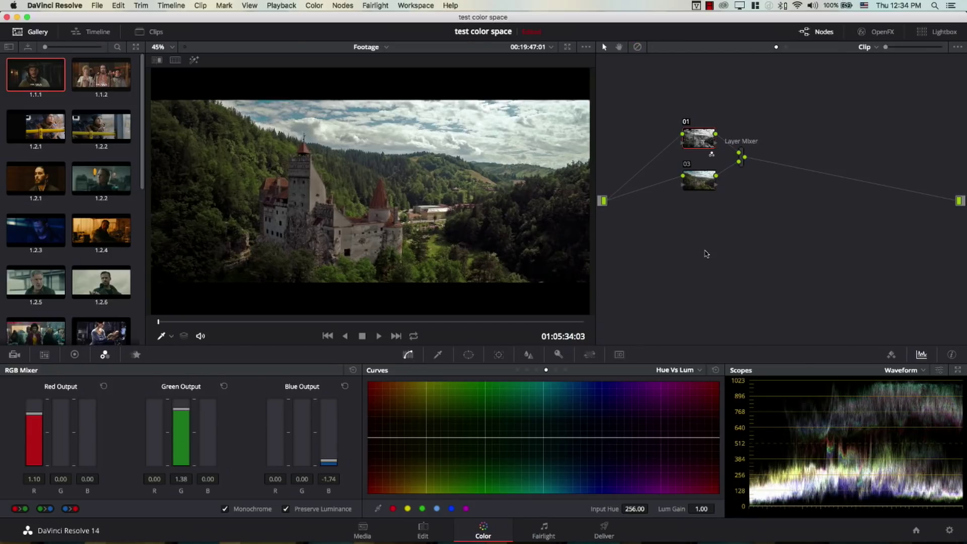
key(shift+d)
key(shift+d)
key(shift+d)
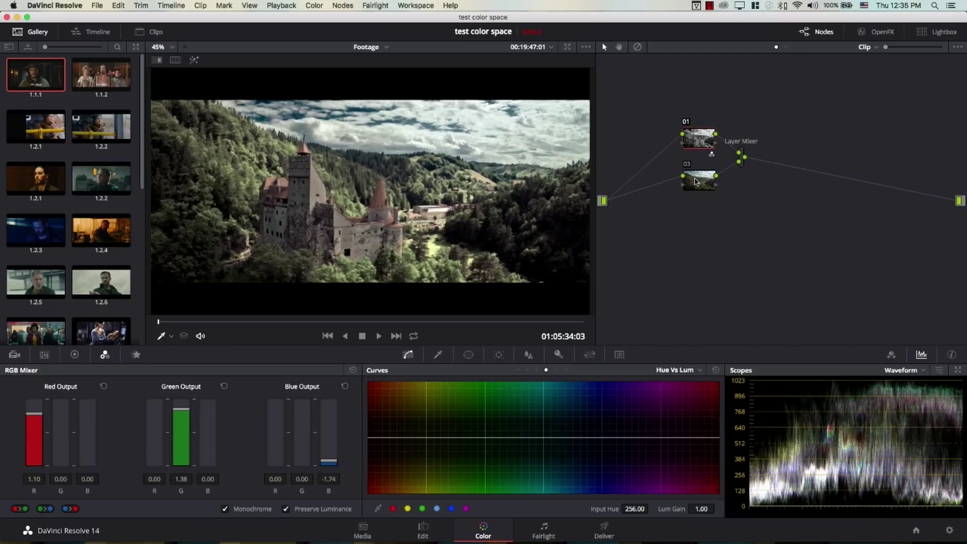
Step: Raise node 03's saturation to 87 in the Color Wheels and toggle bypass to compare
click(693, 183)
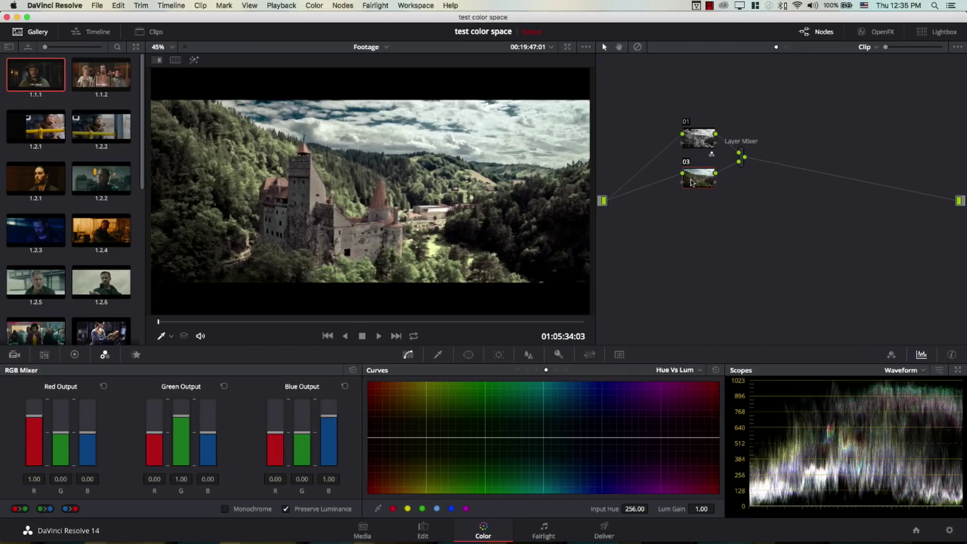
click(75, 354)
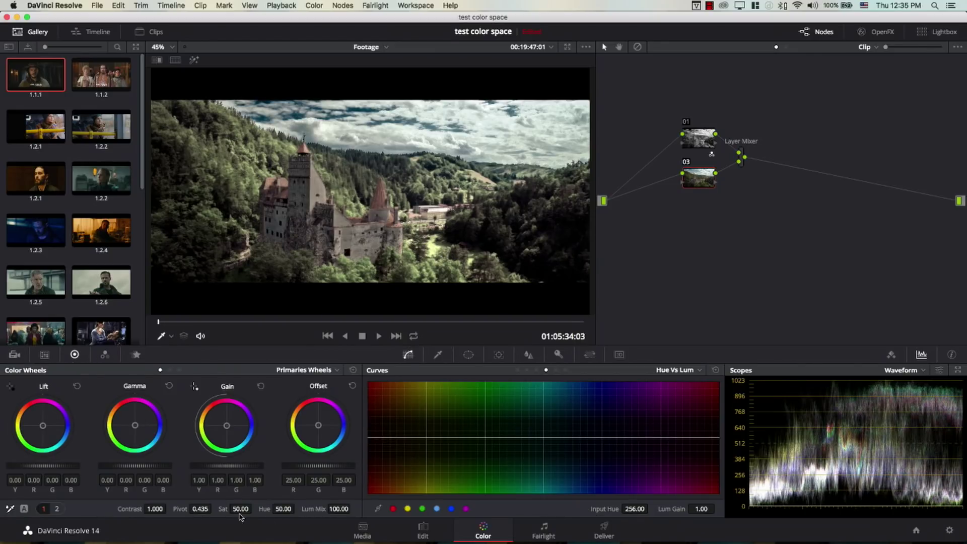
drag(240, 509, 252, 509)
key(shift+d)
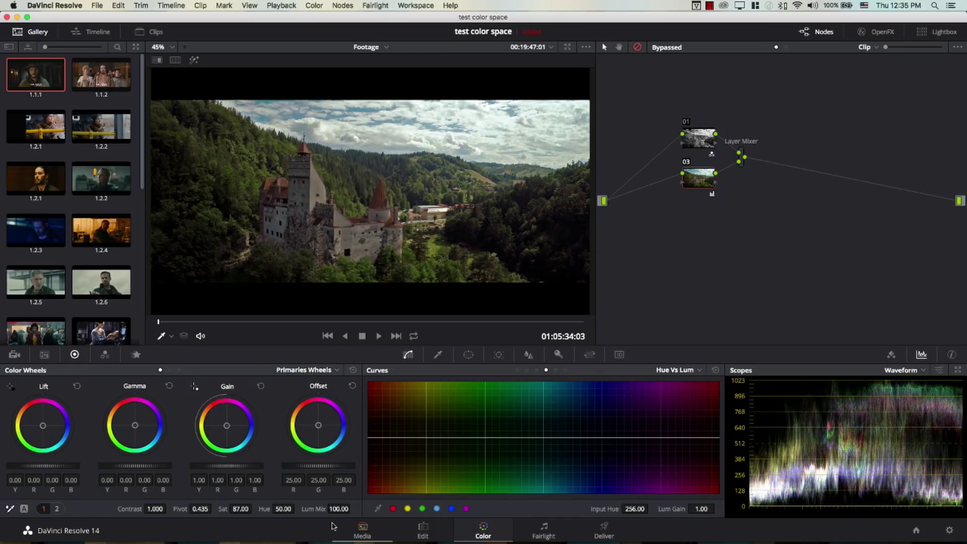
key(shift+d)
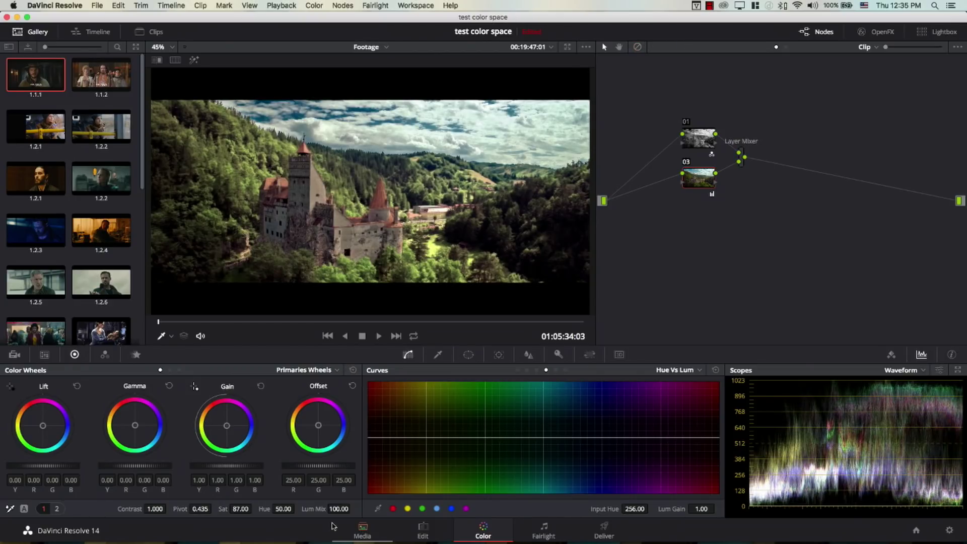
key(shift+d)
key(shift+d)
key(shift+d)
key(shift+d)
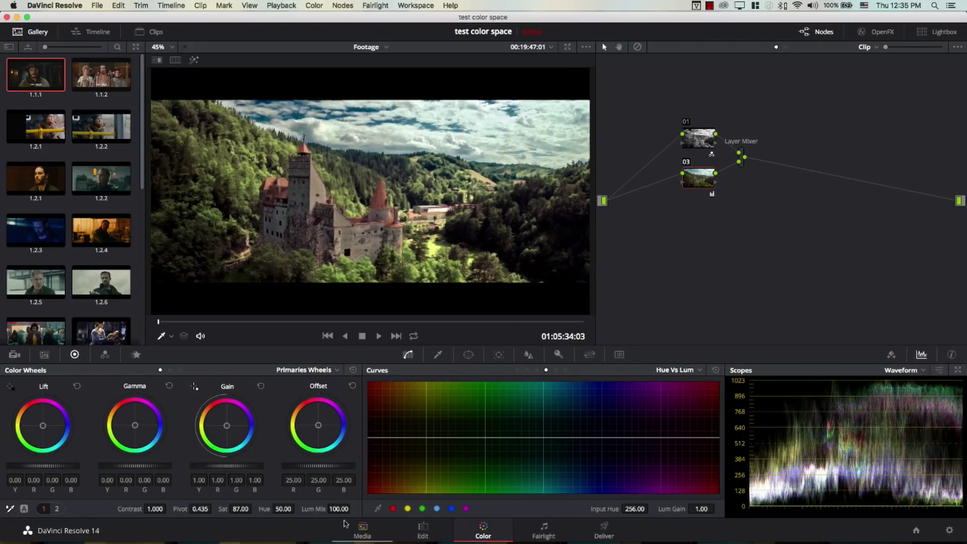